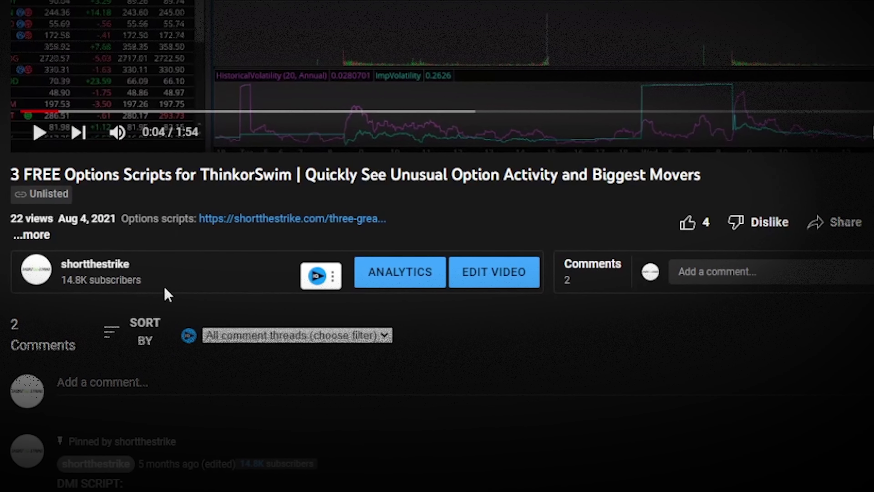
Open the options scripts page linked in the video description and copy the Open Interest vs Volume share link.
left_click(241, 220)
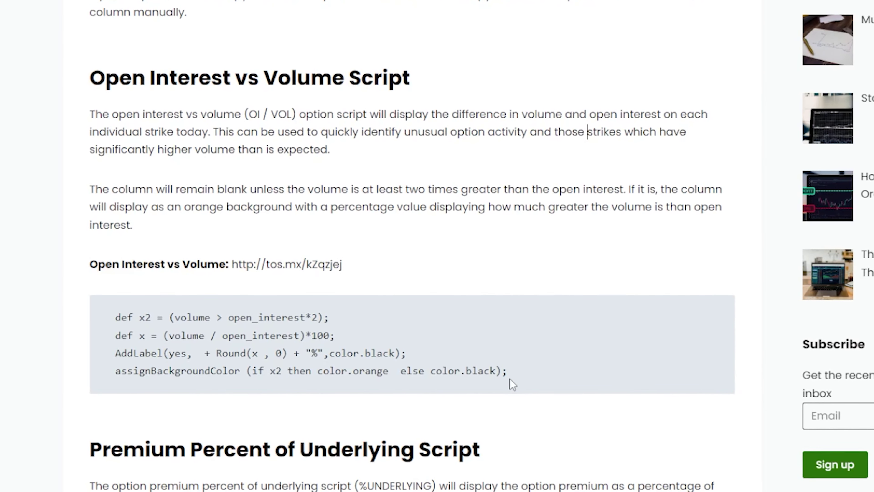
left_click_drag(528, 379, 127, 309)
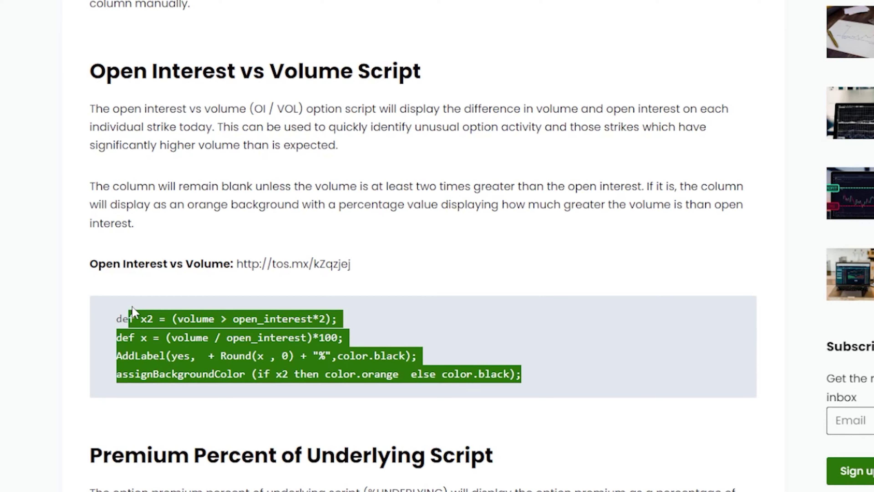
left_click_drag(356, 264, 243, 271)
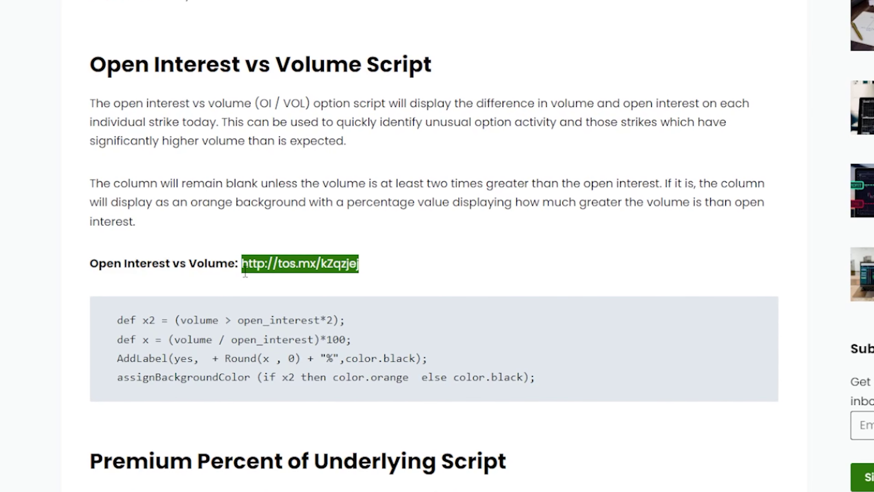
right_click(279, 267)
left_click(313, 276)
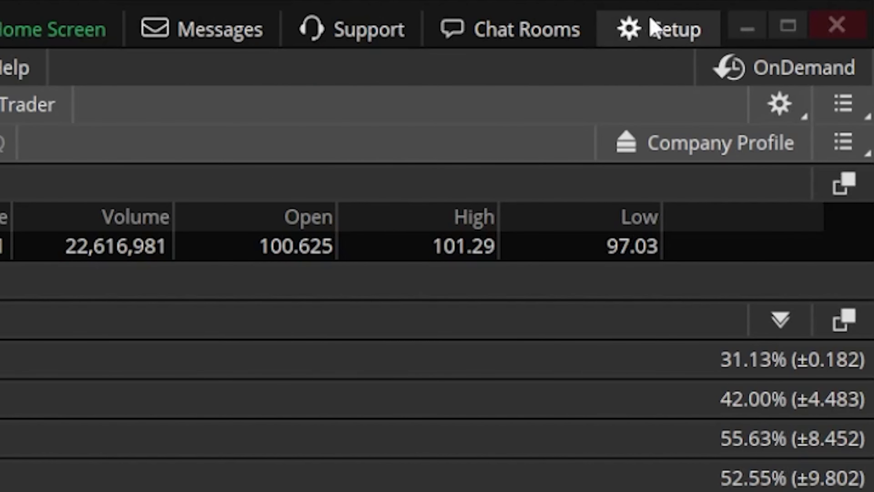
left_click(653, 27)
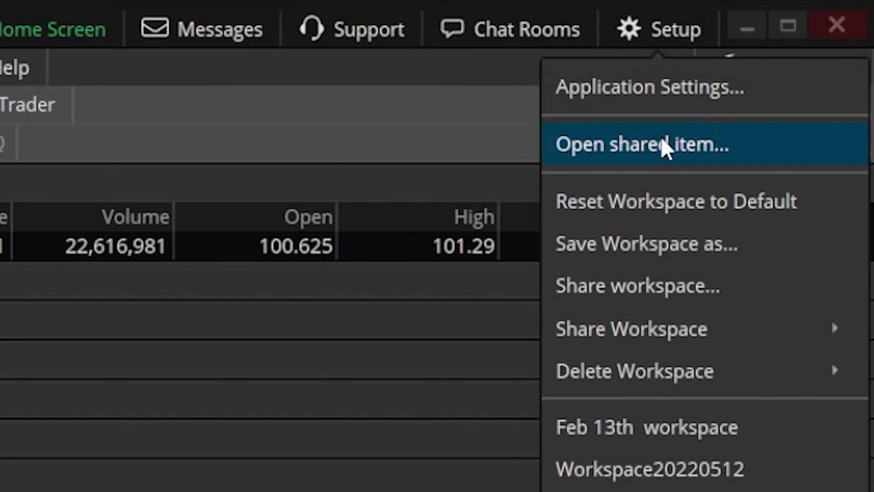
left_click(666, 146)
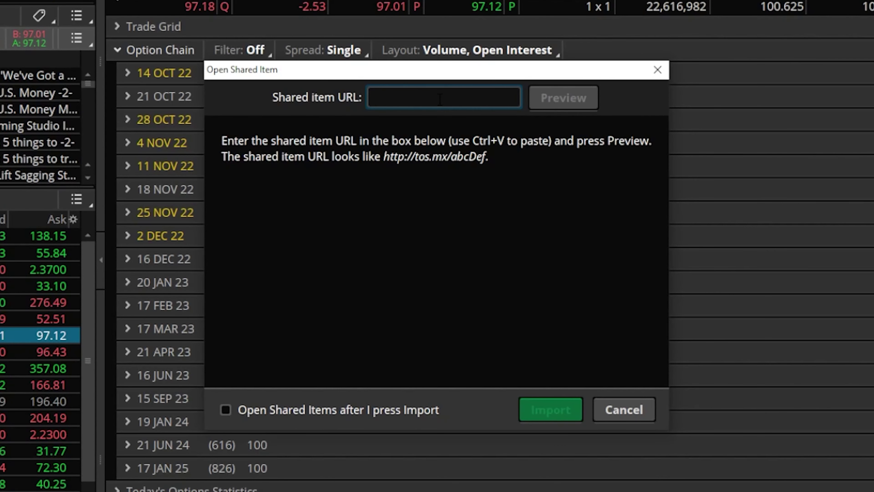
key("ctrl+v")
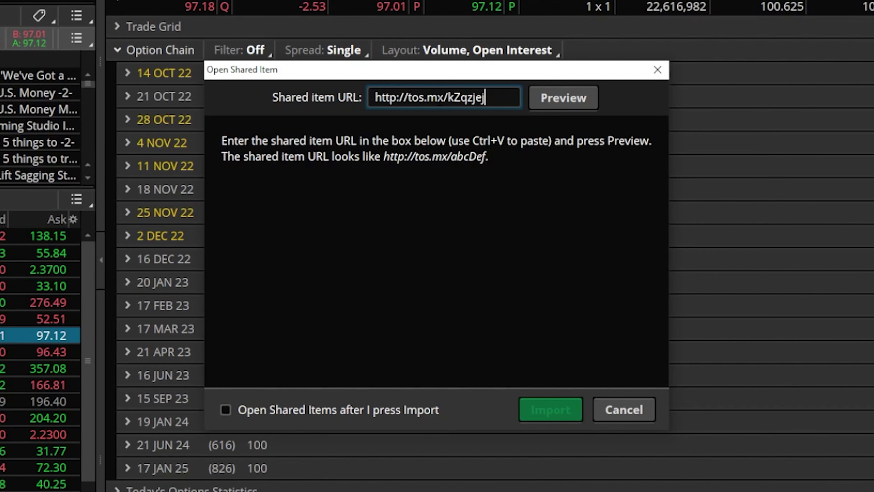
left_click(558, 105)
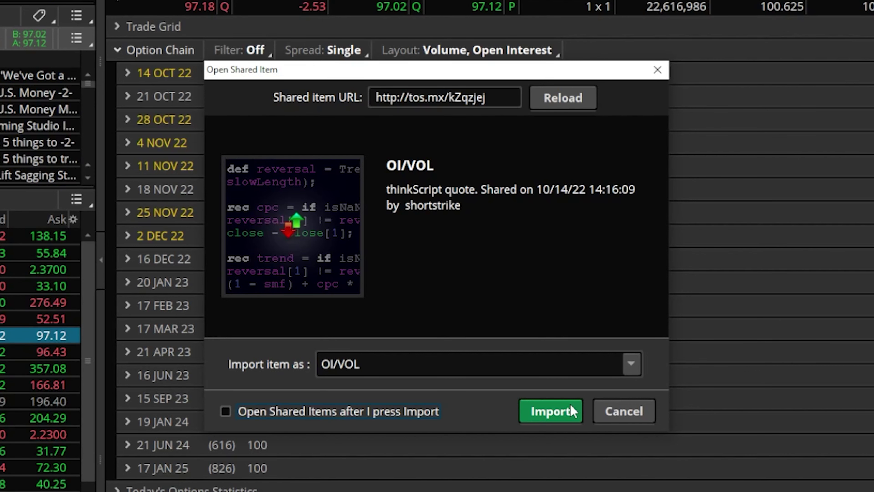
left_click(624, 411)
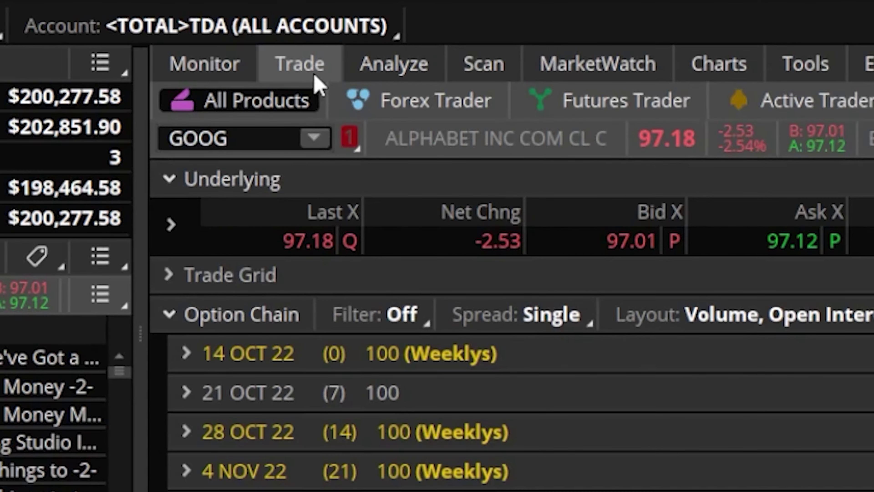
Expand the 21 OCT 22 expiration in the GOOG option chain and add the OI / VOL column to the layout's current set.
left_click(314, 68)
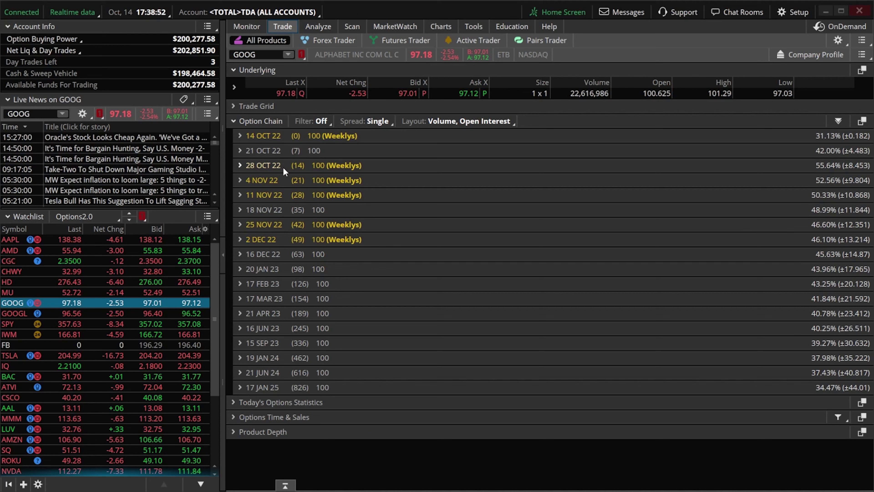
left_click(253, 151)
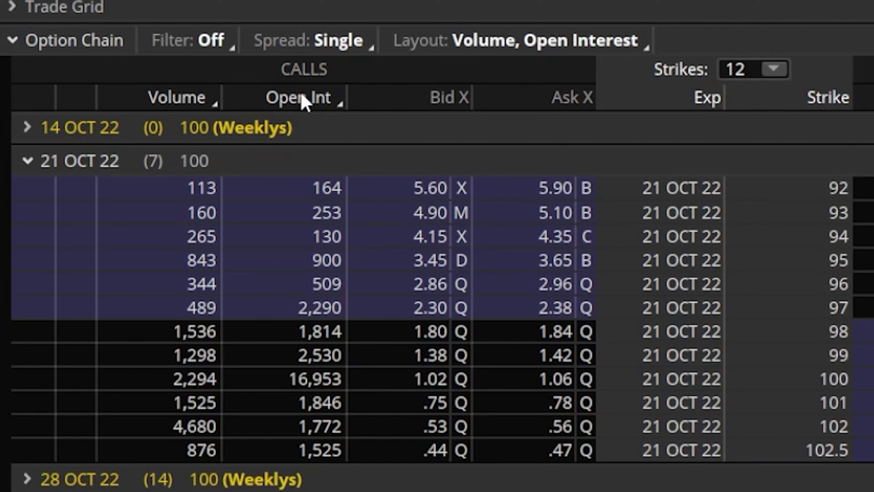
left_click(419, 51)
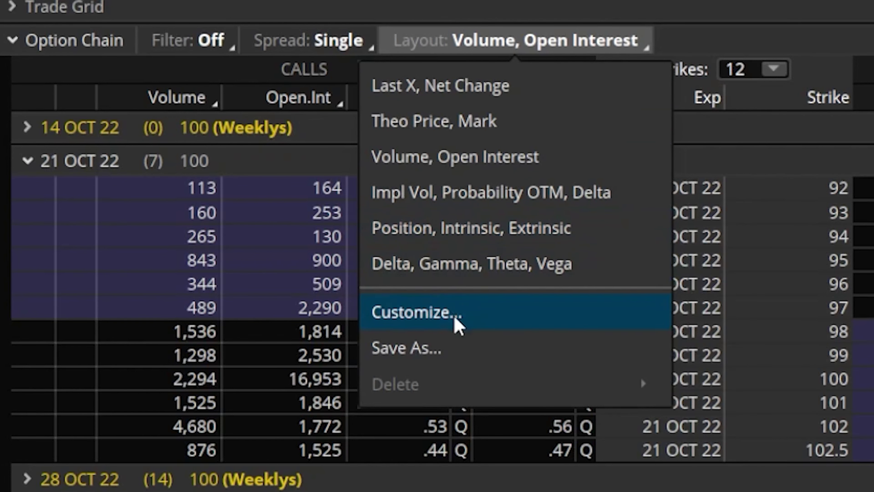
left_click(455, 325)
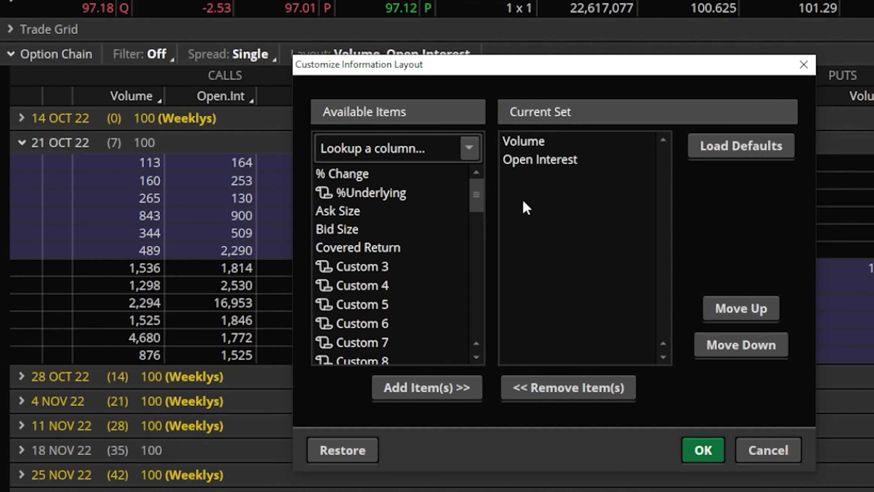
left_click(339, 149)
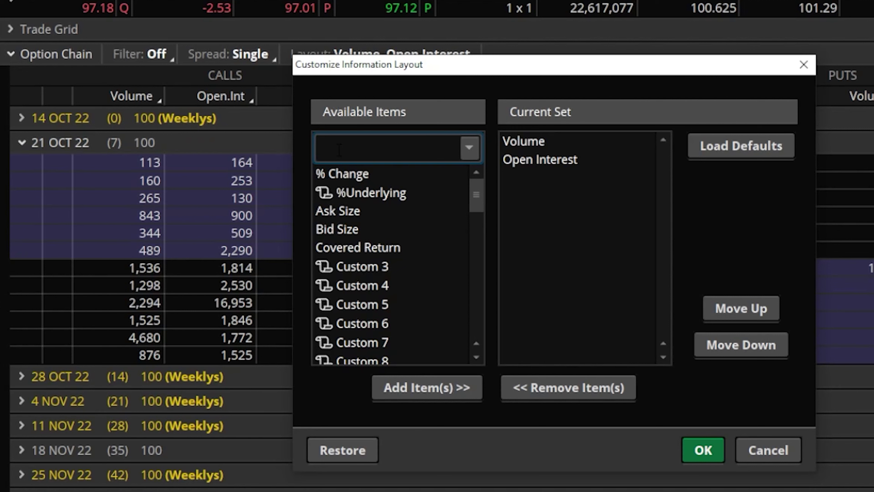
type("oi")
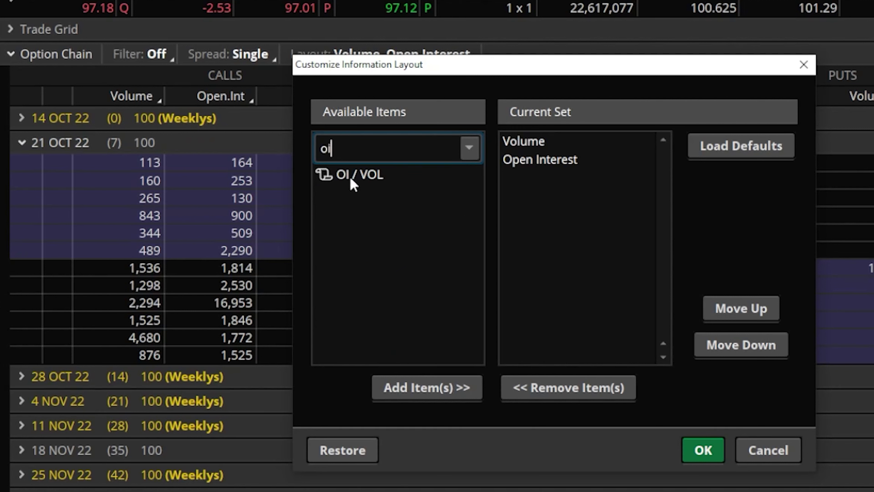
left_click(378, 175)
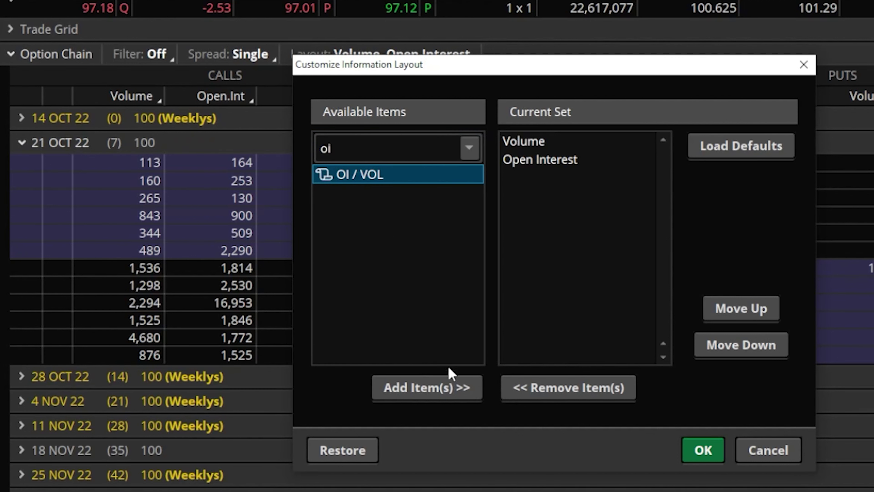
left_click(447, 396)
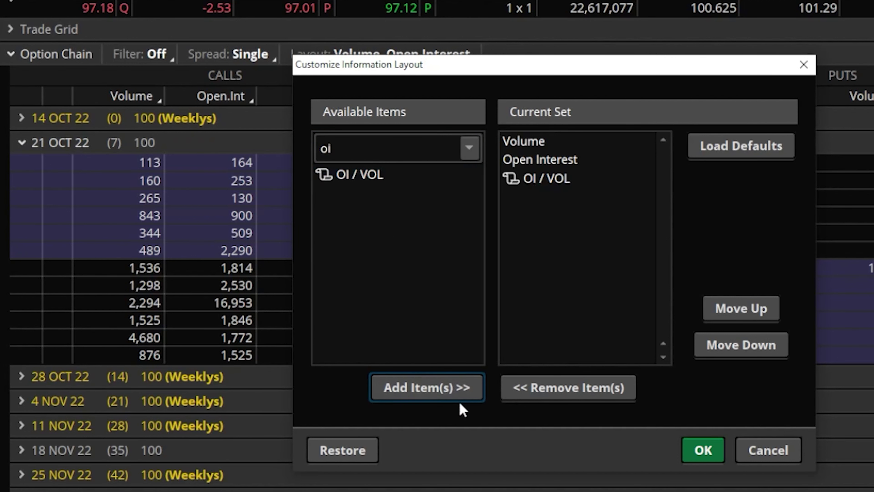
Look up the %Underlying script column and add it to the current set.
left_click(349, 151)
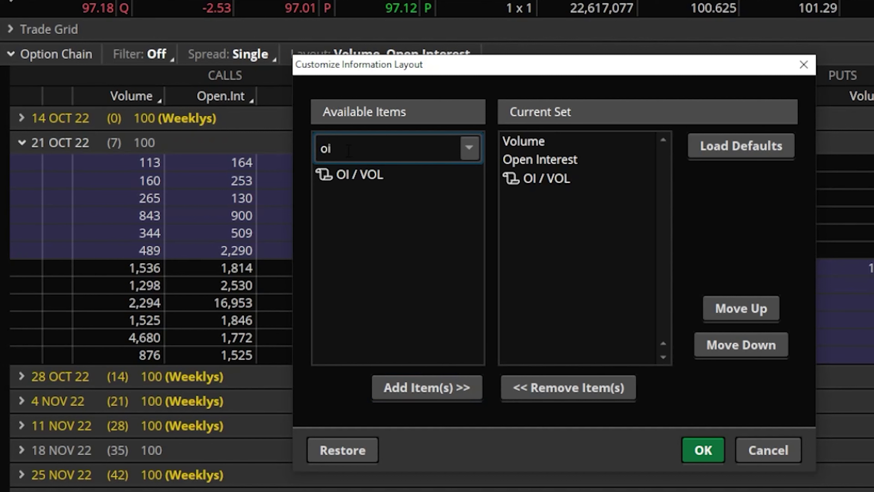
key("BackSpace")
key("BackSpace")
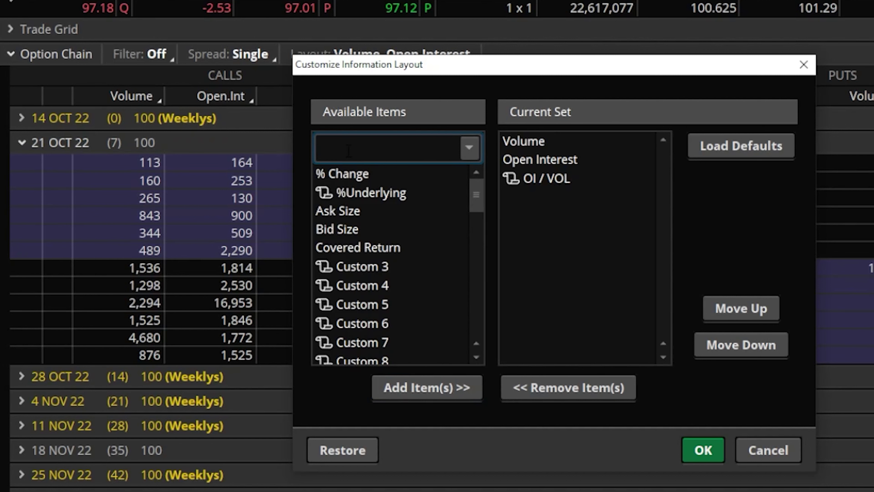
type("%und")
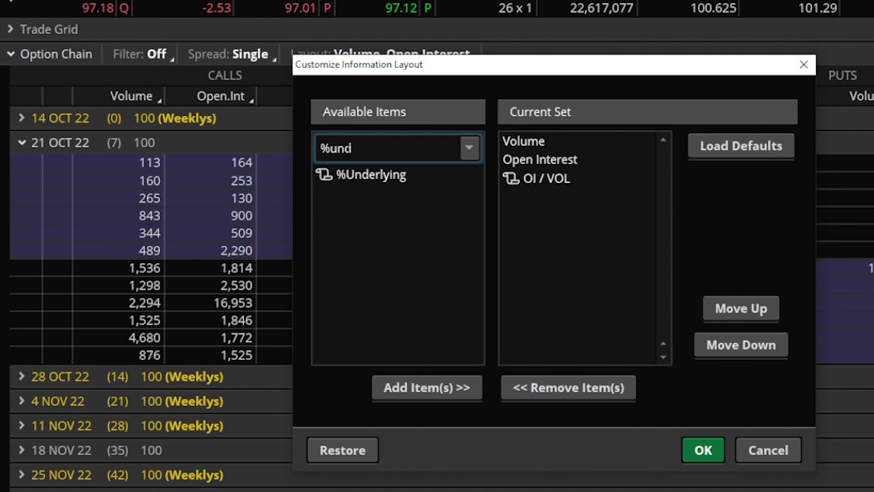
left_click(404, 175)
left_click(424, 388)
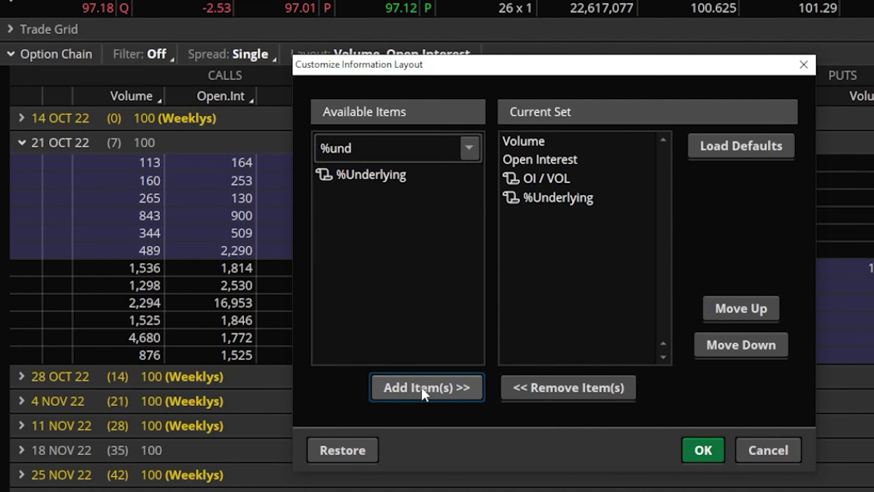
Look up the OPT%CHG script column and add it to the current set.
left_click(365, 153)
key("BackSpace")
key("BackSpace")
key("BackSpace")
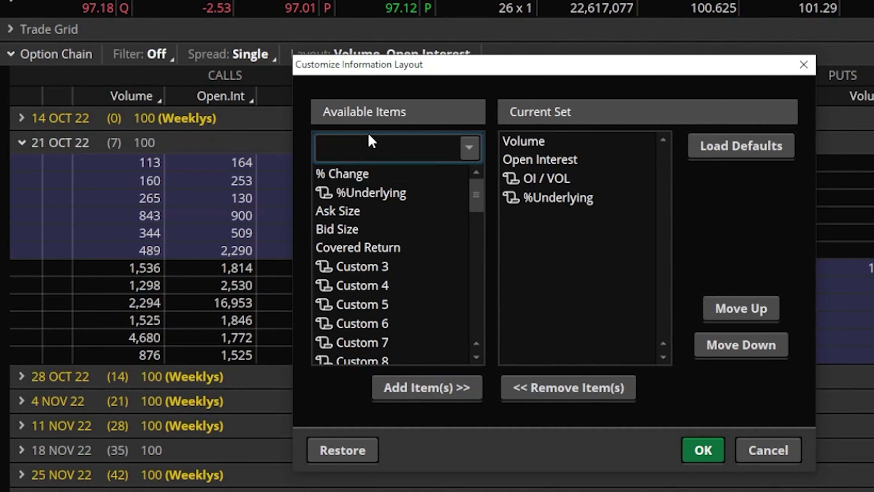
type("opt")
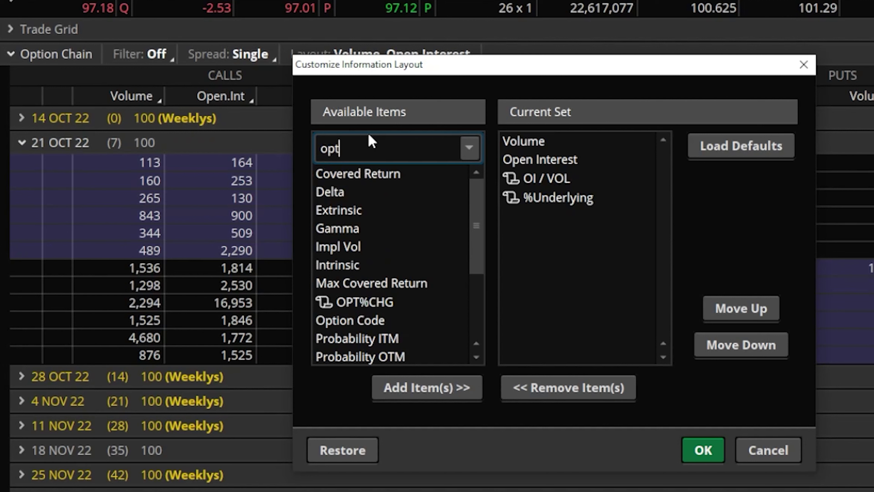
type("%")
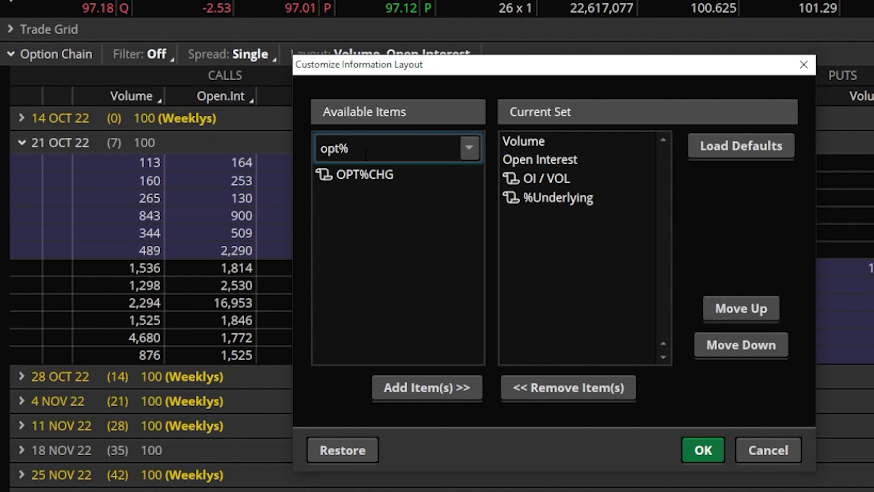
left_click(364, 176)
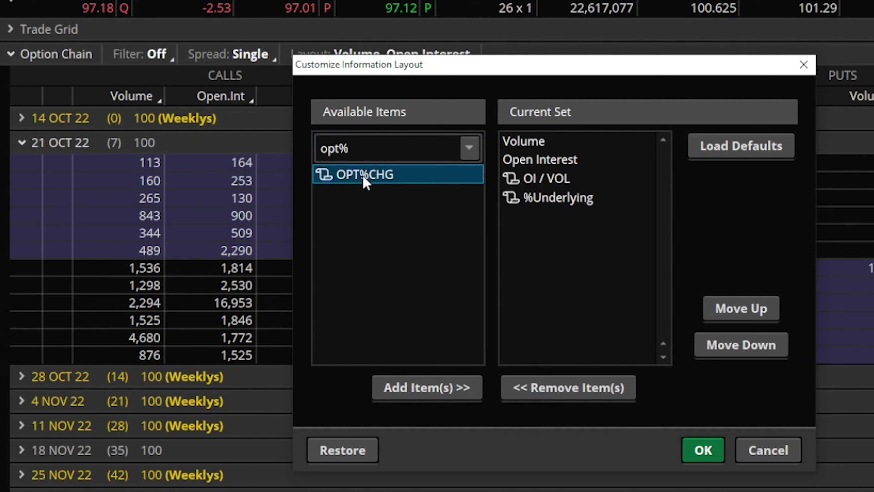
left_click(425, 393)
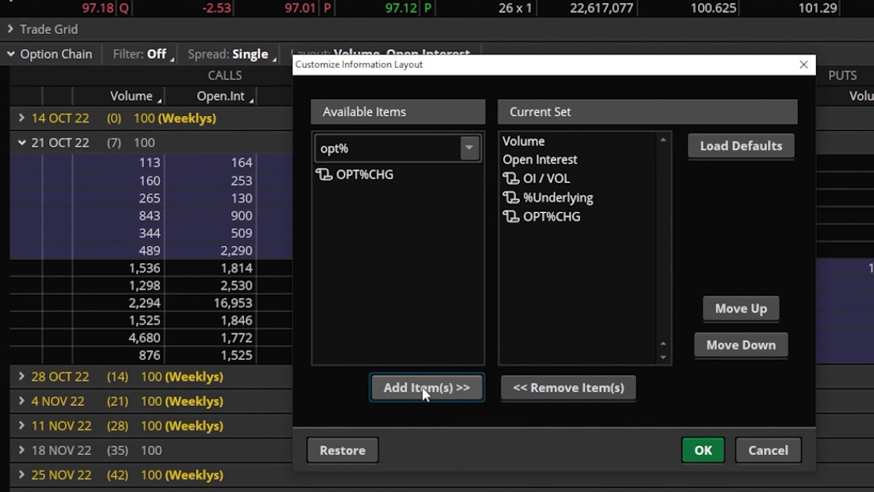
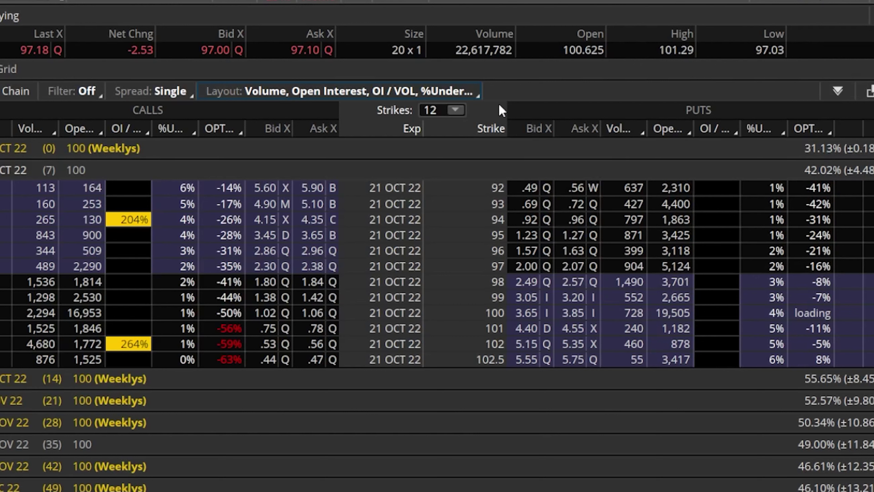
Edit the OPT%CHG column's thinkScript so both bracketed close offsets are 5, and save the formula and the option chain layout.
left_click(480, 97)
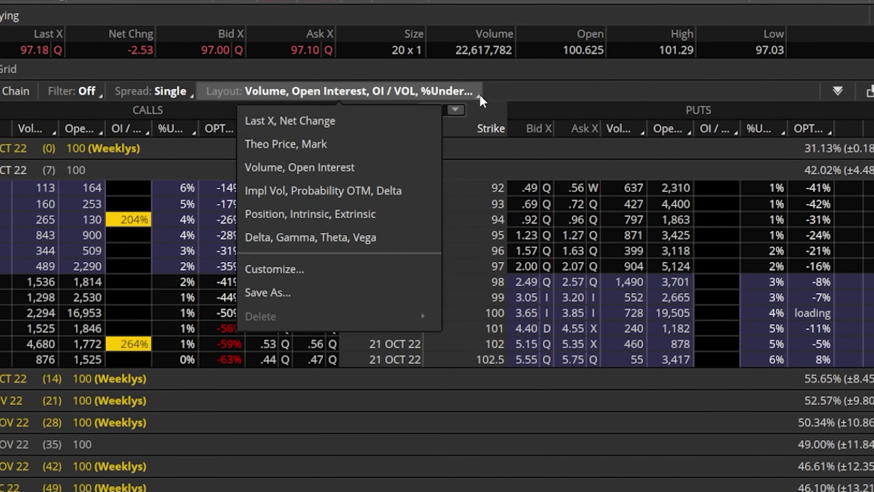
left_click(323, 271)
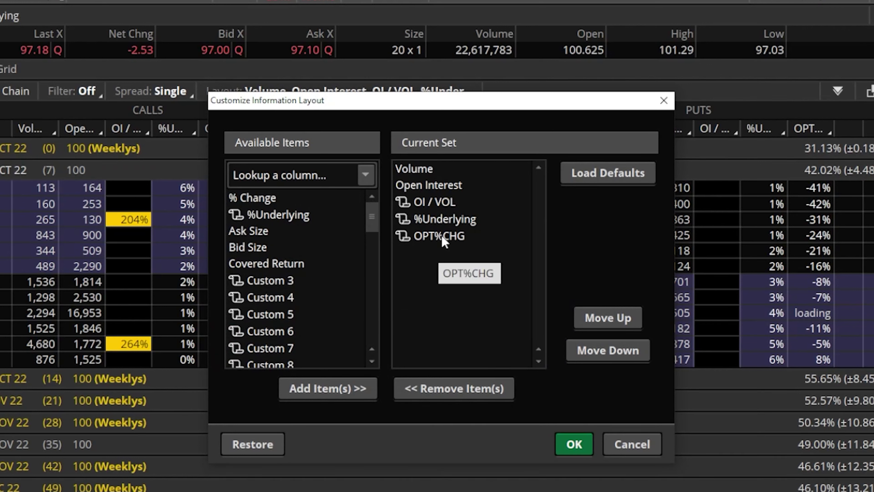
left_click(403, 238)
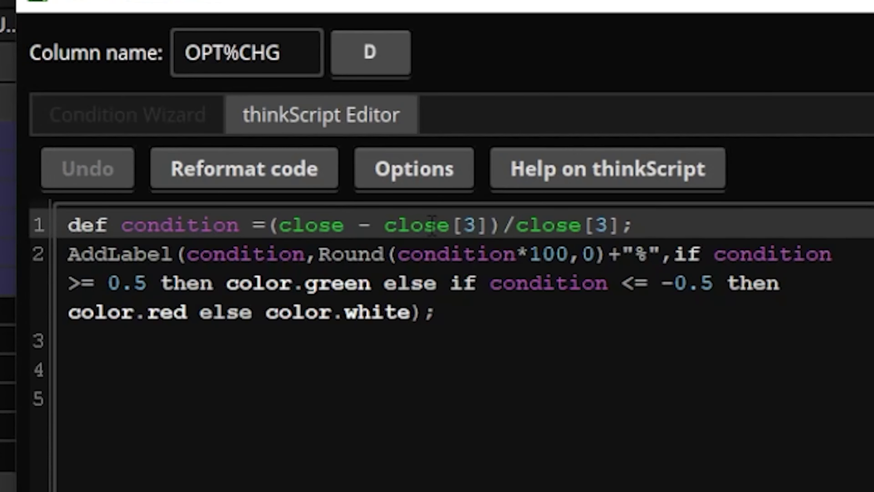
left_click_drag(432, 226, 637, 226)
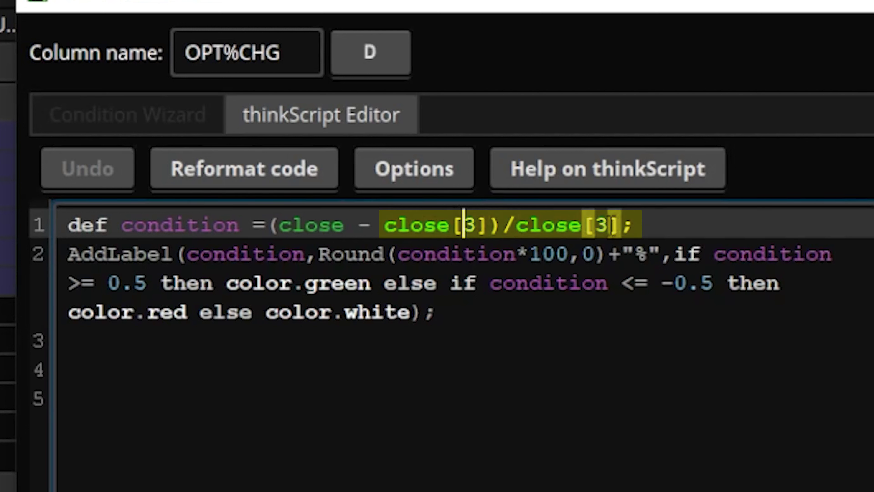
left_click(463, 226)
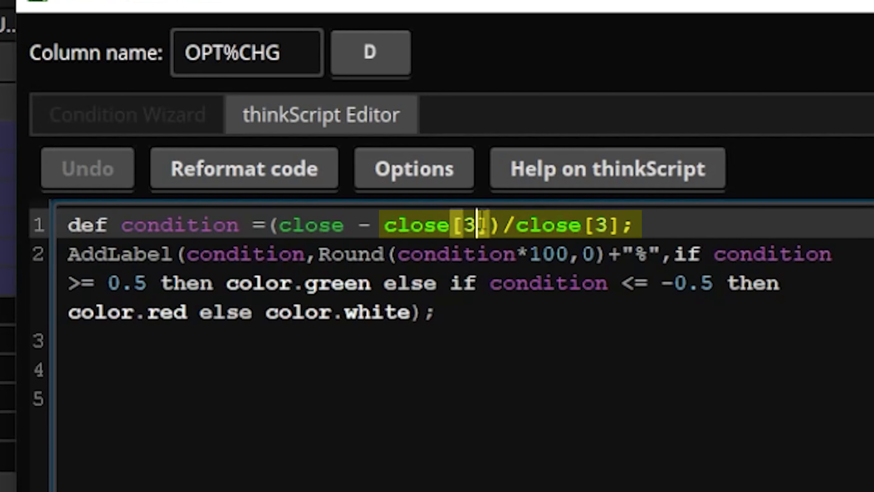
key("Delete")
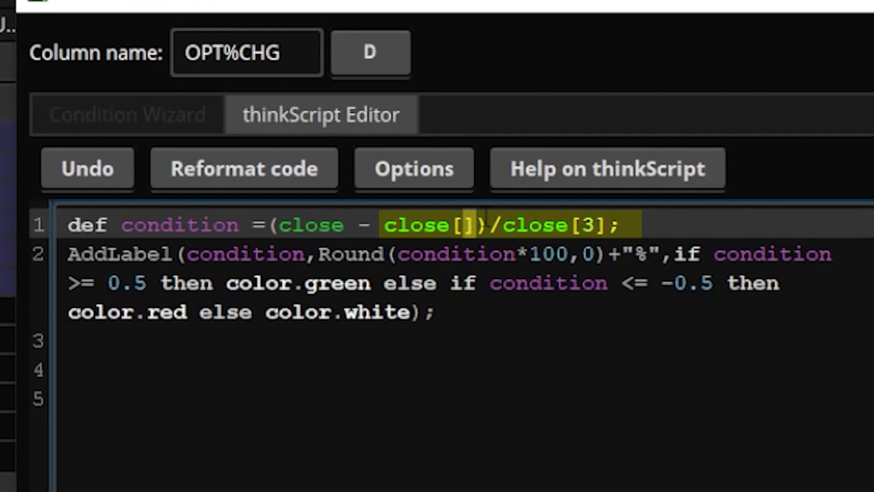
type("5")
left_click(609, 226)
key("BackSpace")
type("5")
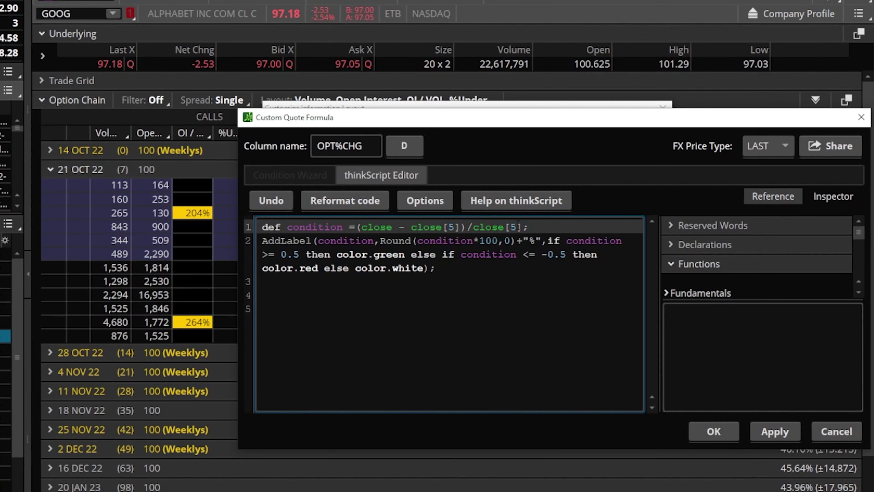
left_click(714, 430)
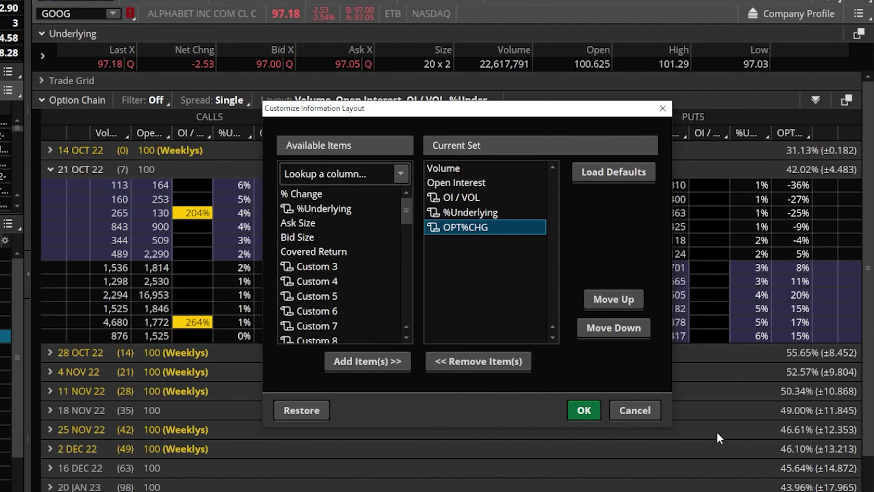
left_click(594, 415)
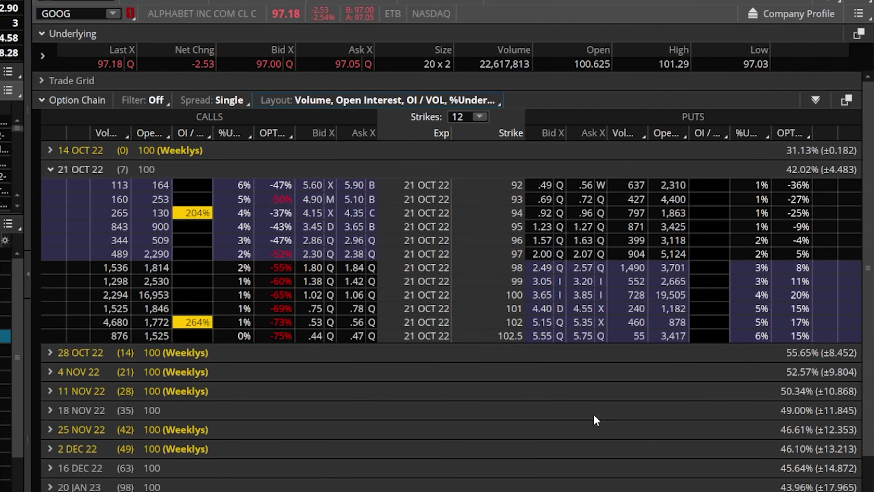